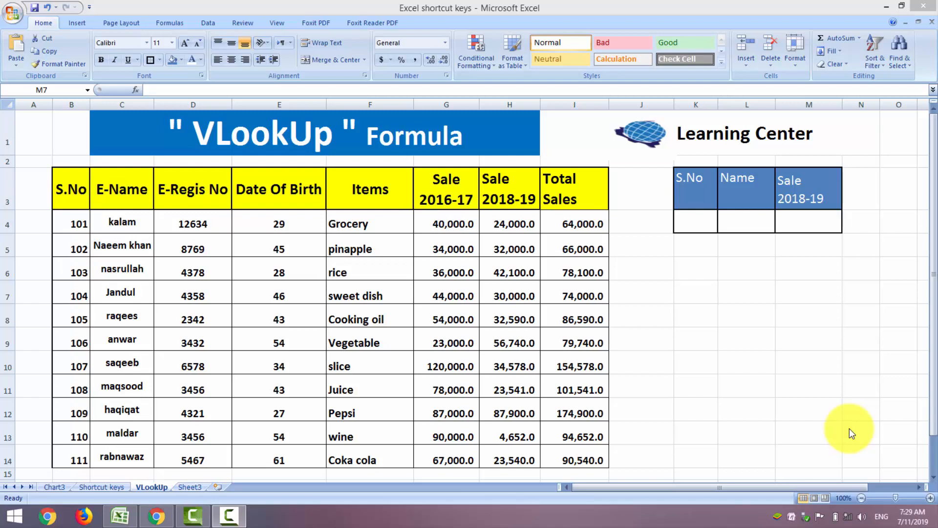
Step: Enter the formula =VLOOKUP(K4,B3:I14,2,0) in the Name cell L4 of the small lookup table
click(732, 220)
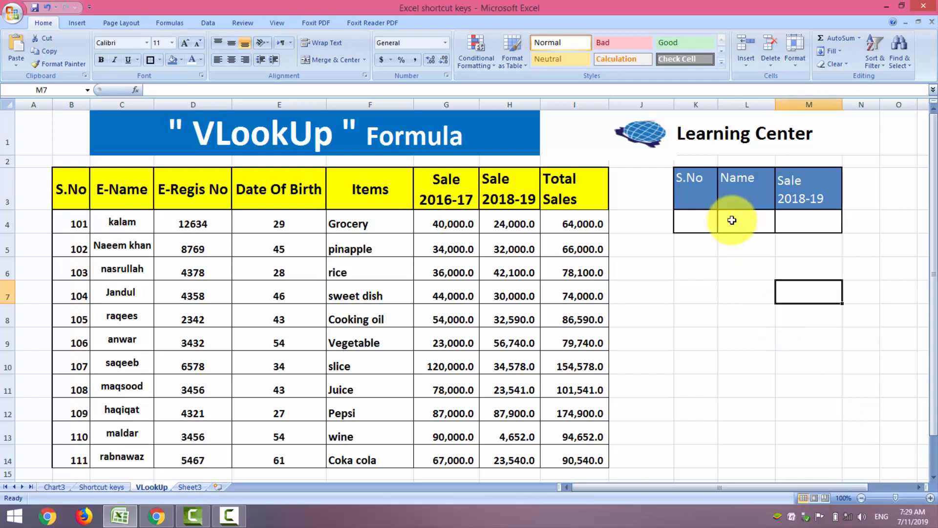
click(732, 220)
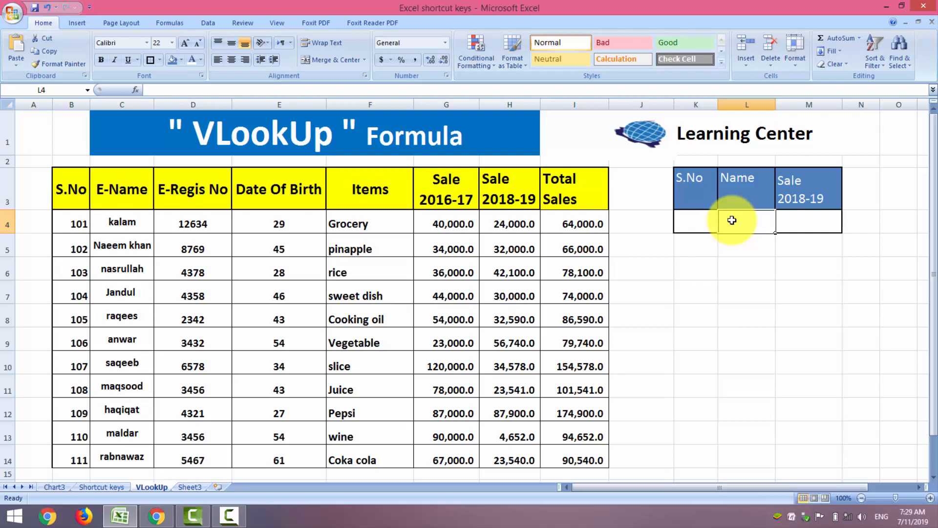
text(=)
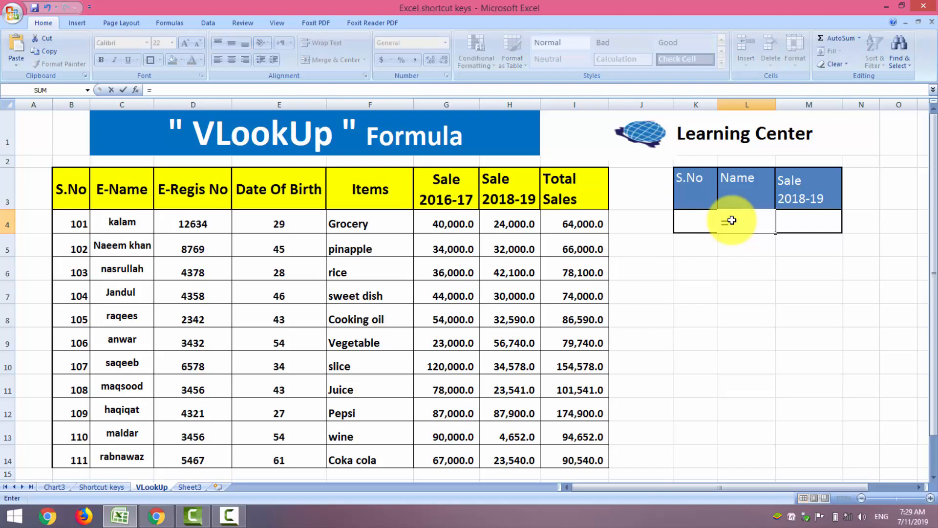
text(vlo)
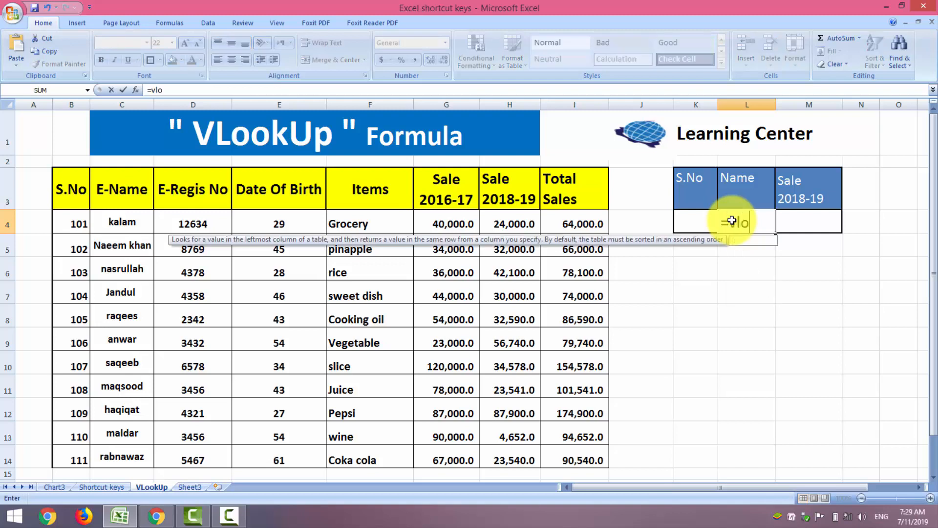
text(ok)
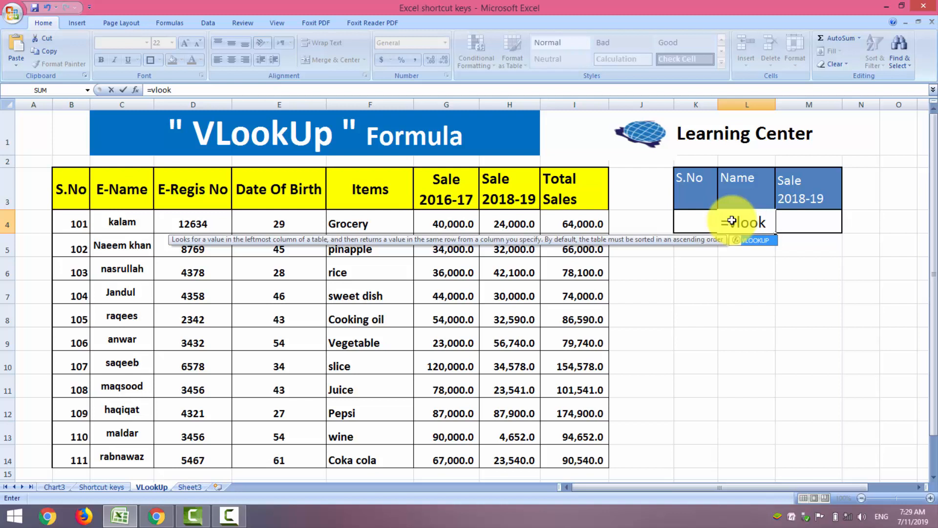
text(up()
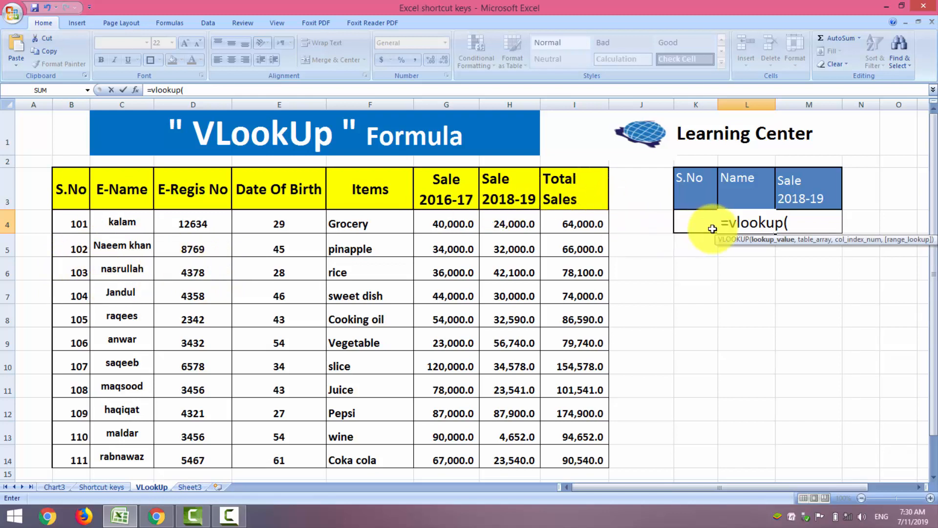
click(687, 222)
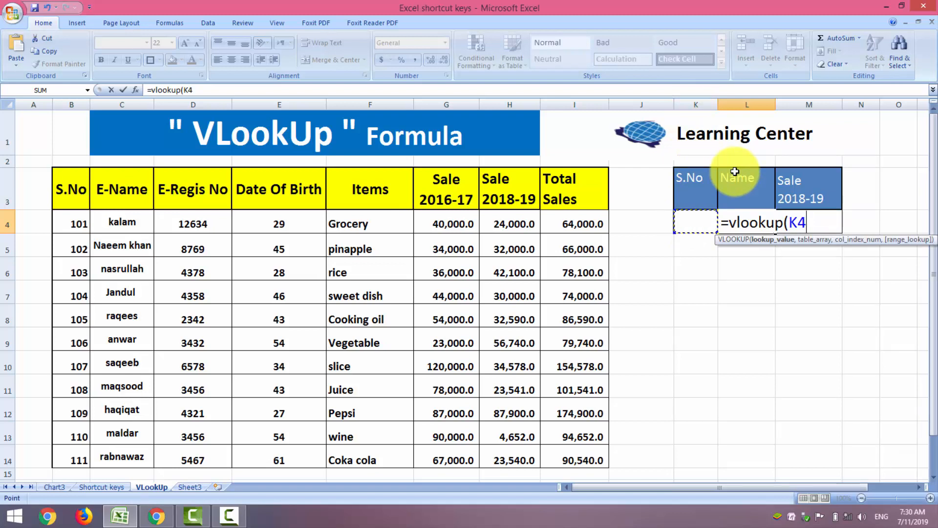
text(,)
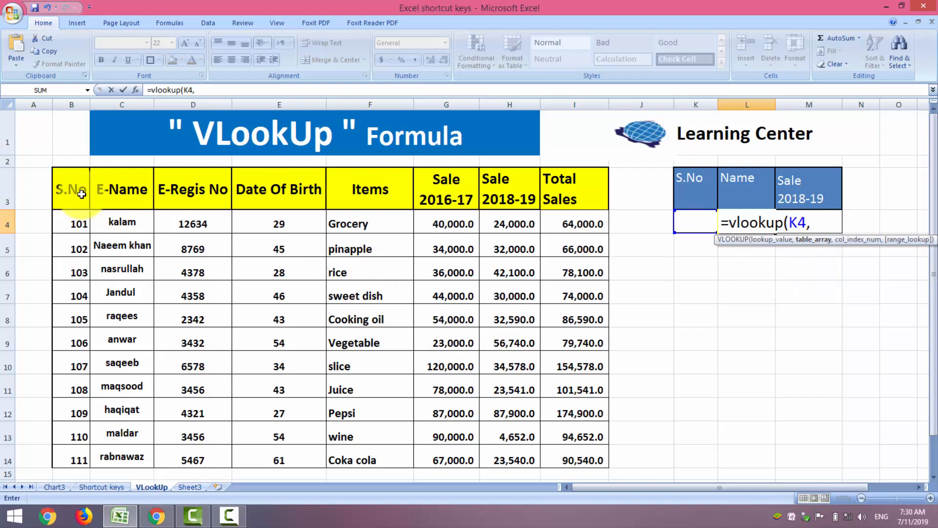
drag(82, 194, 555, 459)
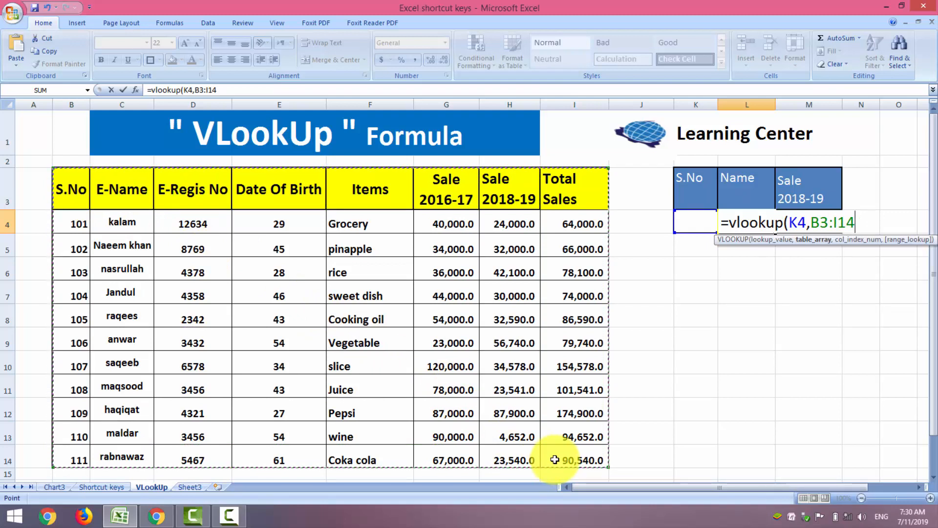
text(,)
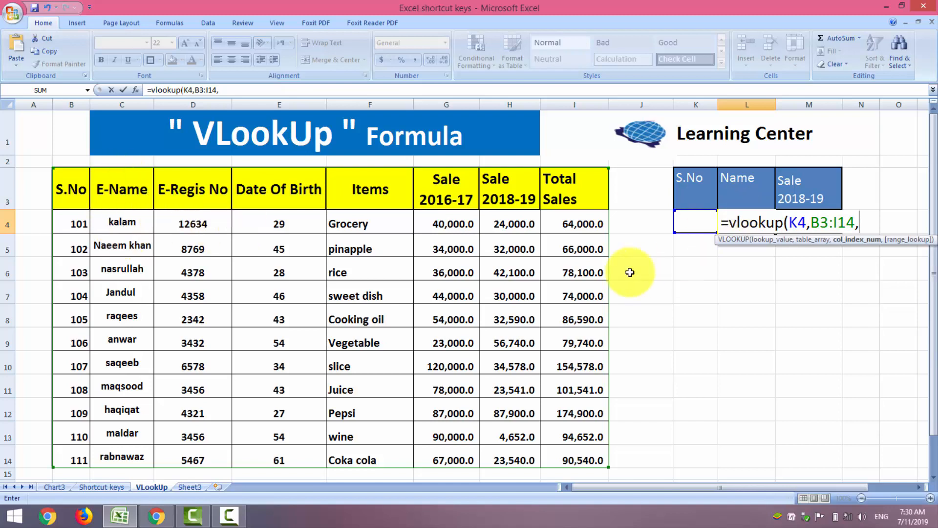
text(2,)
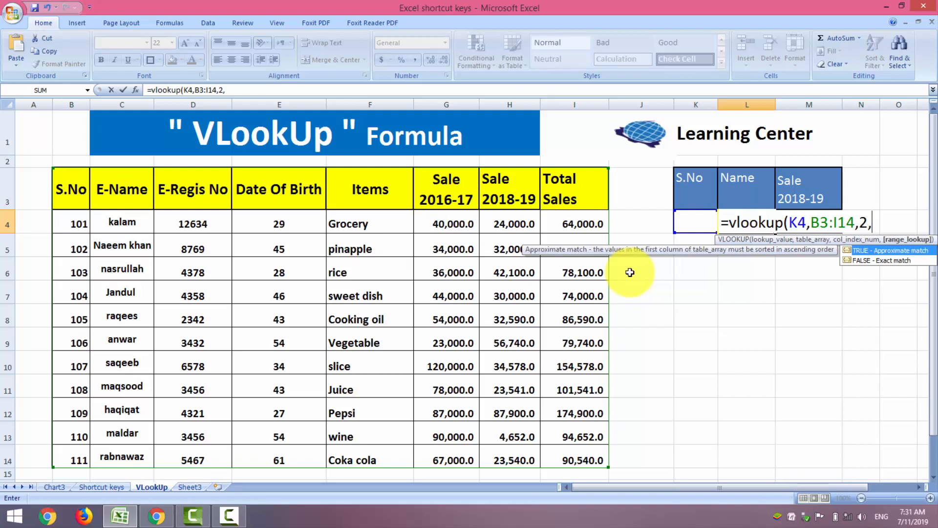
text(0))
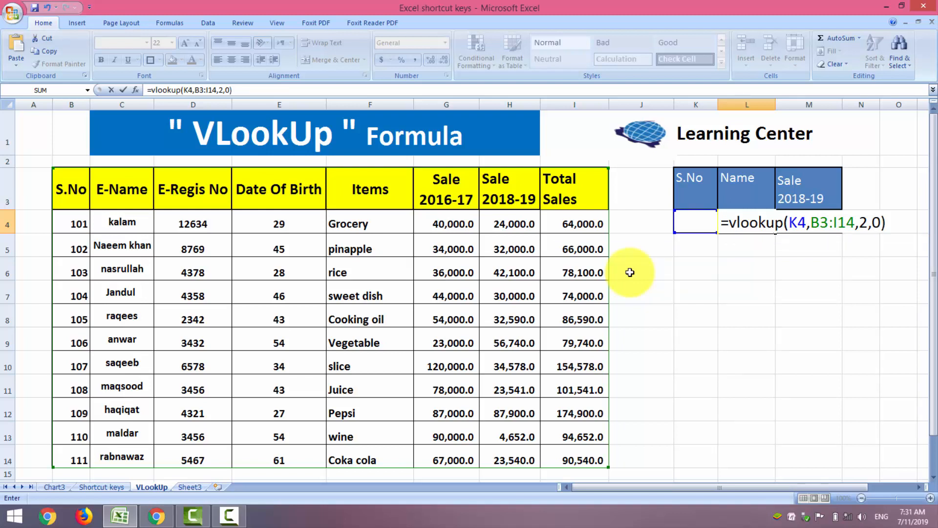
key(Return)
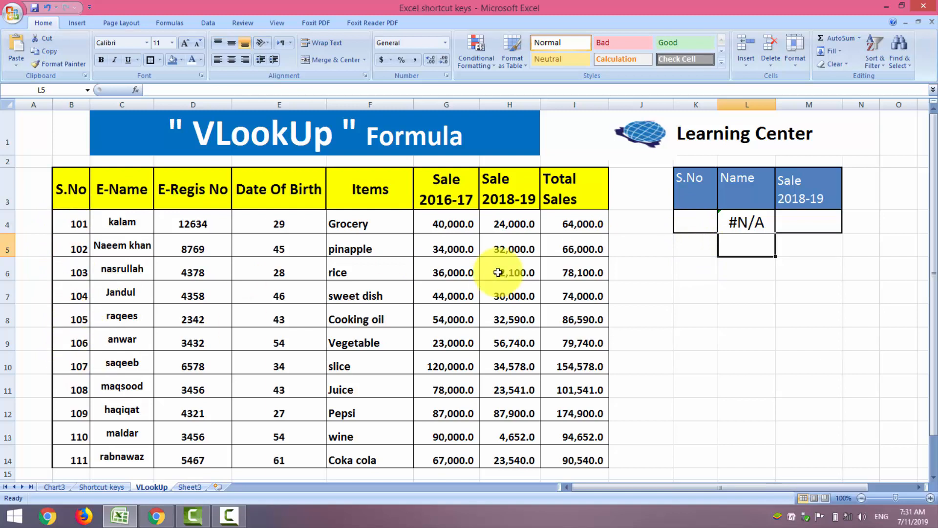
Step: Enter 106 in the S.No cell K4 to test the name lookup
click(708, 220)
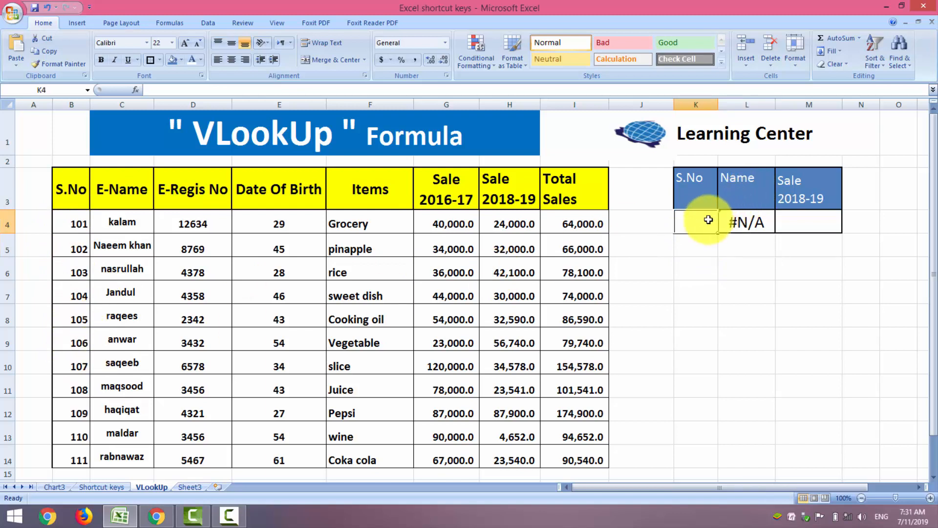
text(10)
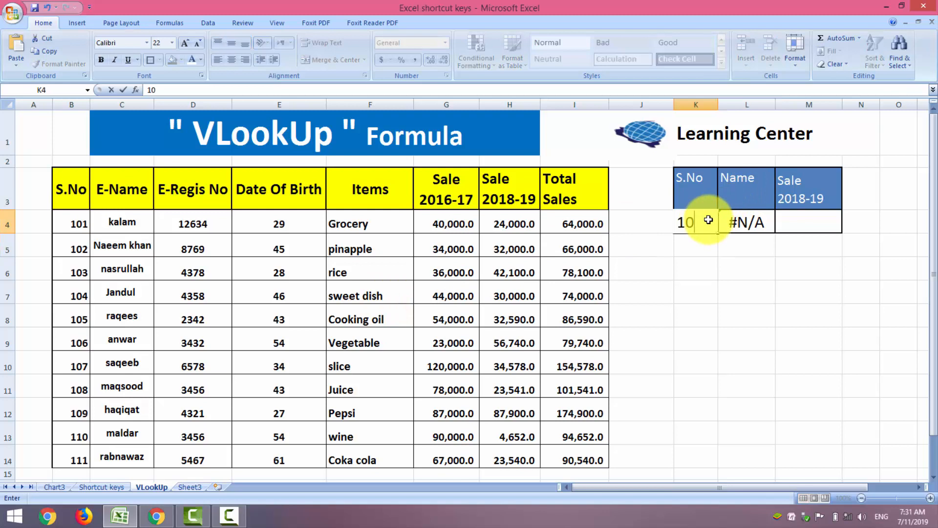
text(6)
key(Tab)
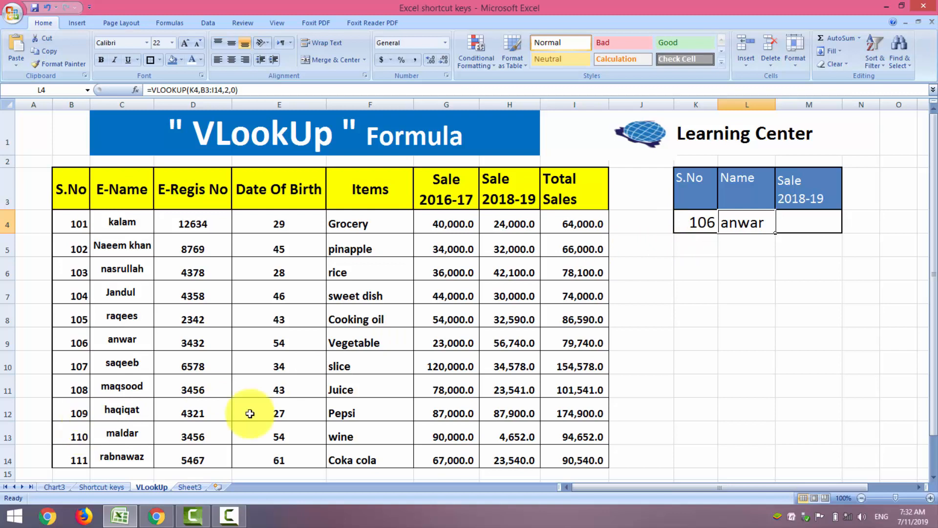
Step: Change the S.No lookup value in K4 to 109 to test another record
click(704, 219)
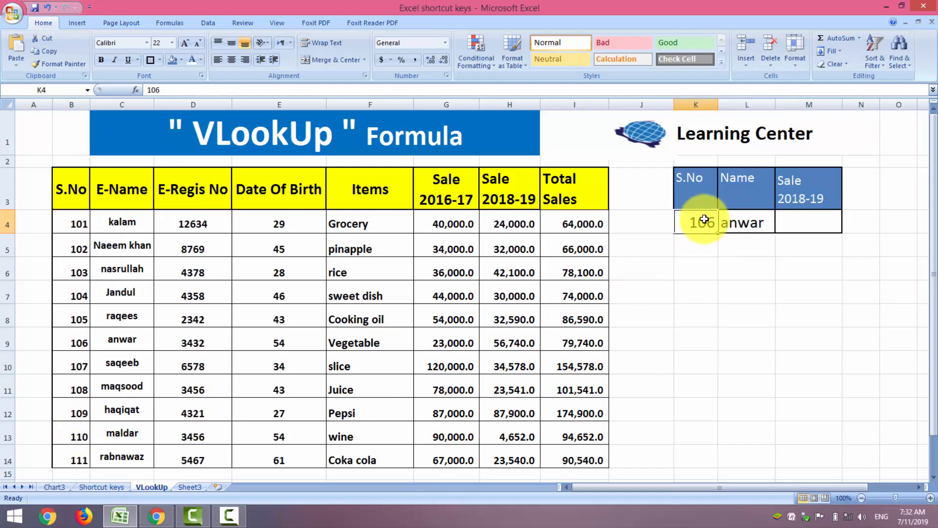
text(109)
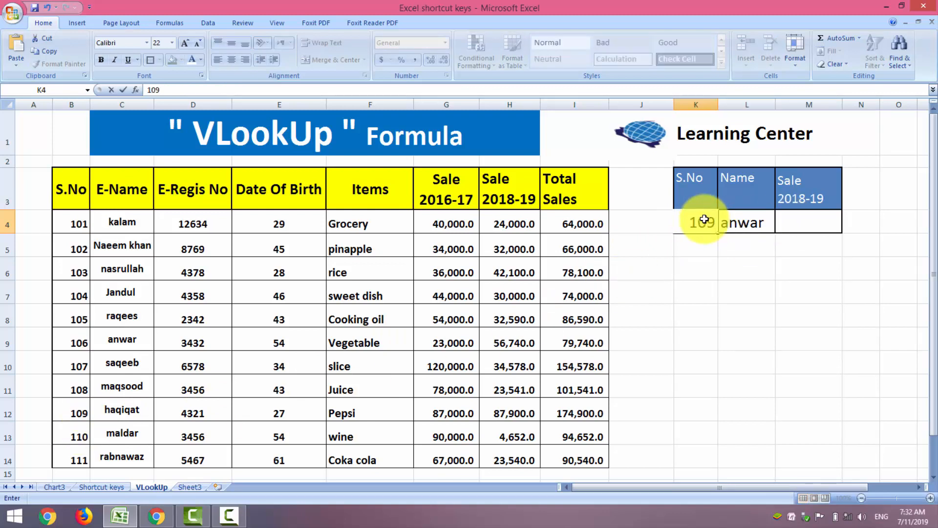
key(Tab)
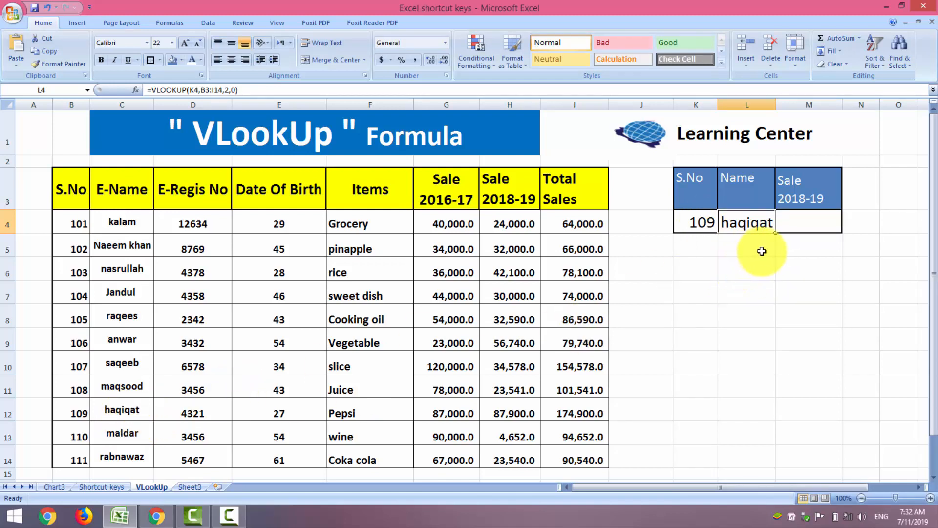
Step: Enter the formula =VLOOKUP(K4,B3:I14,7,0) in the Sale 2018-19 cell M4 of the lookup table
click(804, 220)
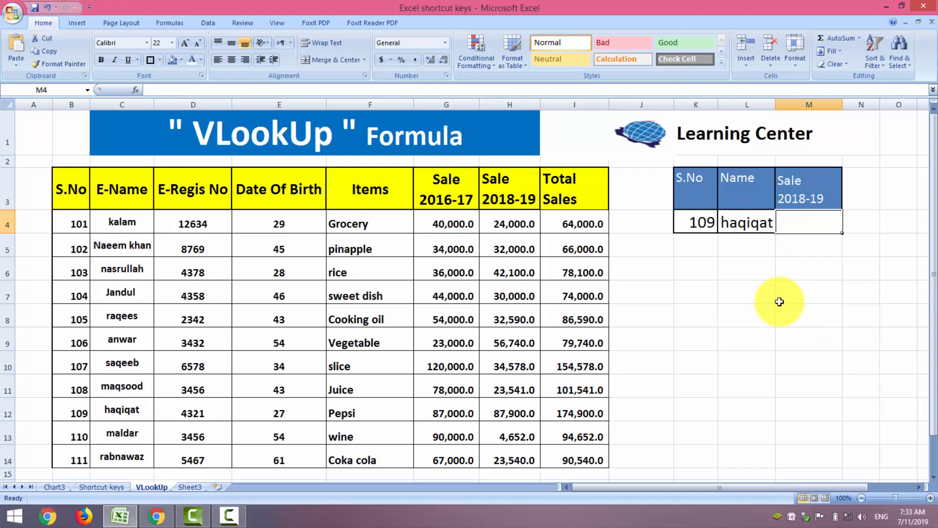
text(=vl)
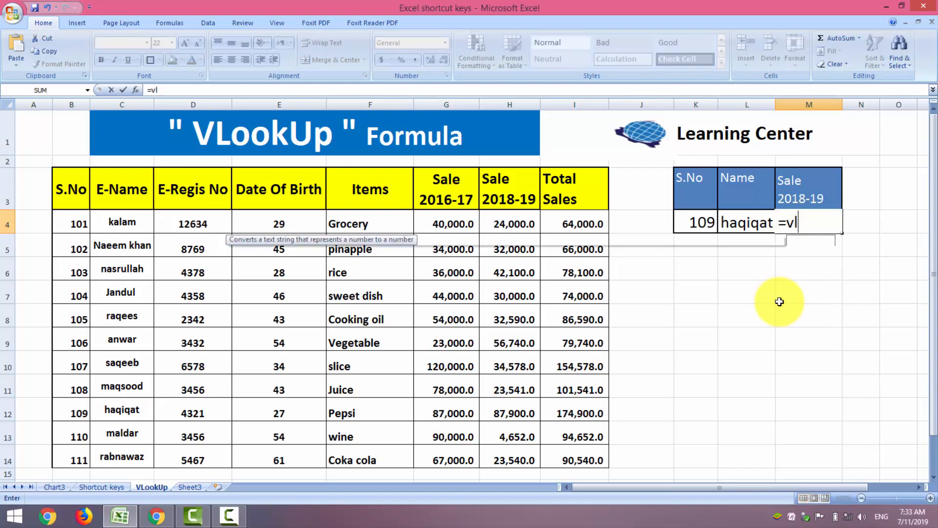
text(ookup)
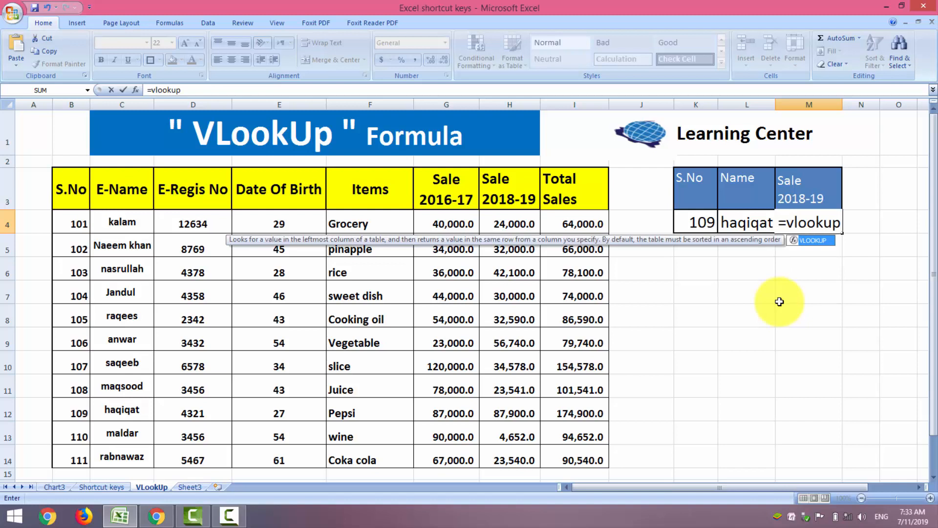
text(()
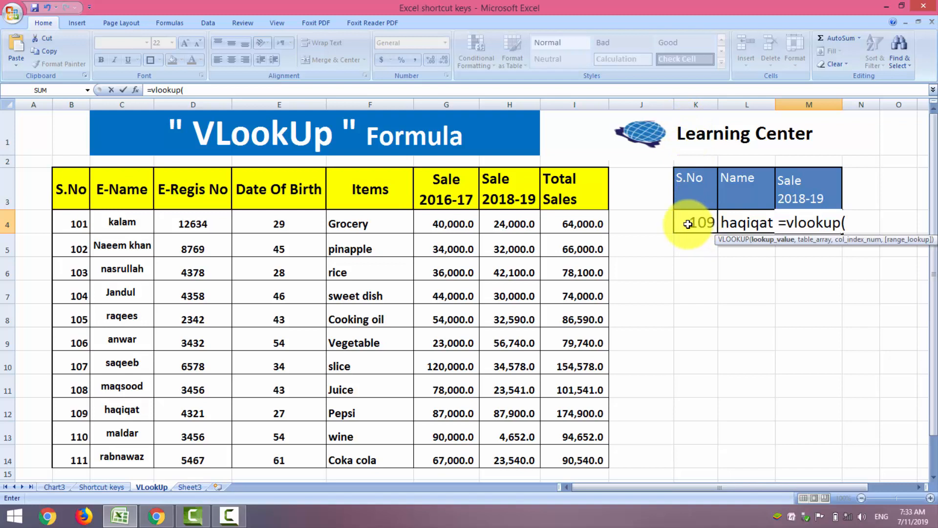
click(690, 224)
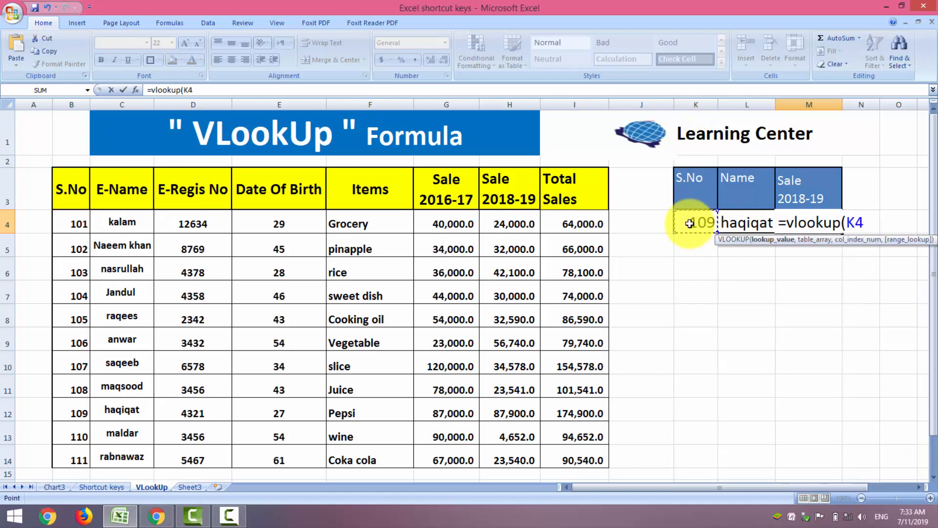
text(,)
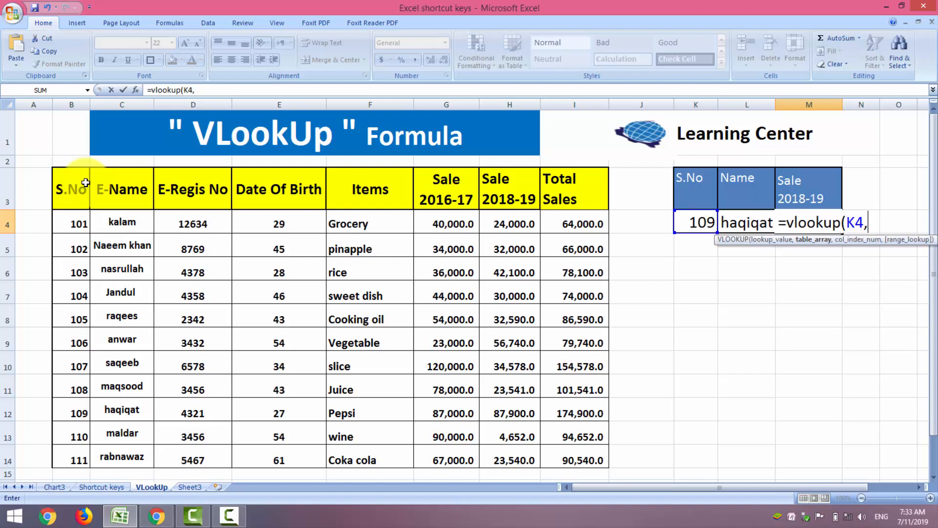
drag(85, 182, 570, 456)
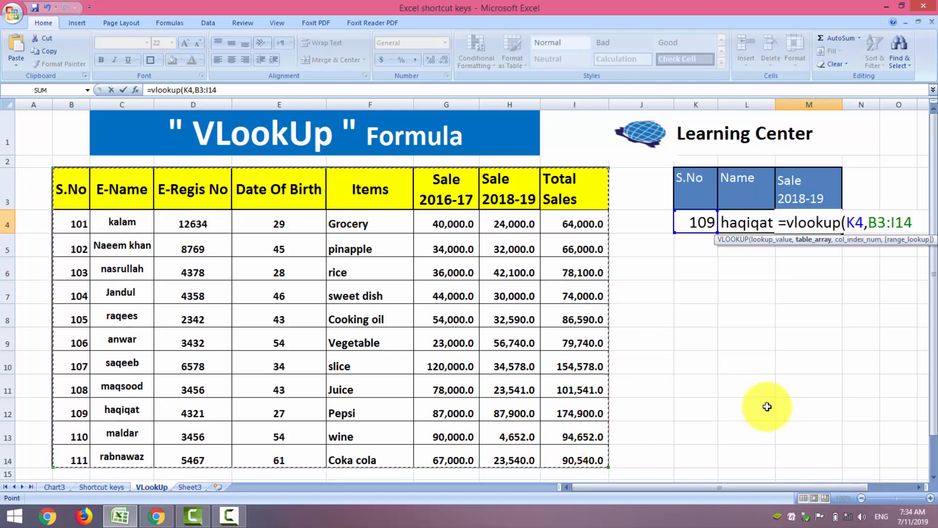
text(,)
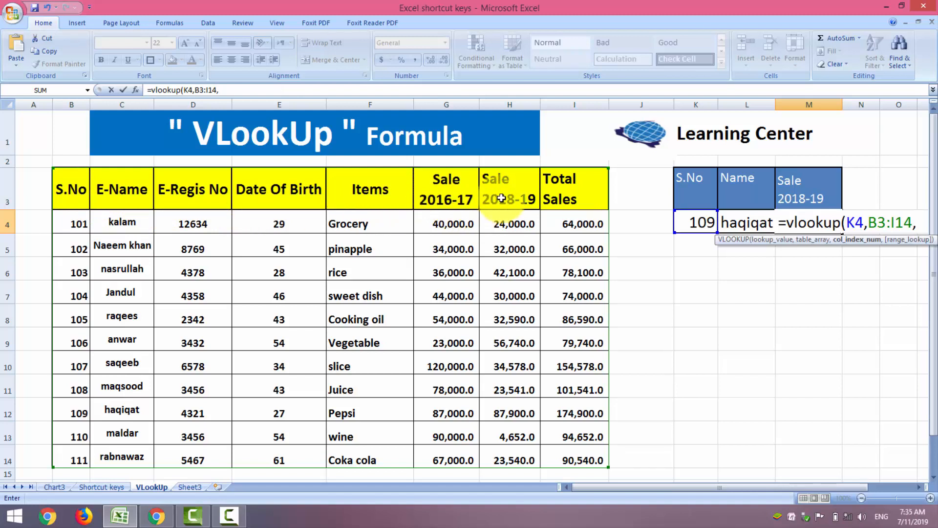
text(7,)
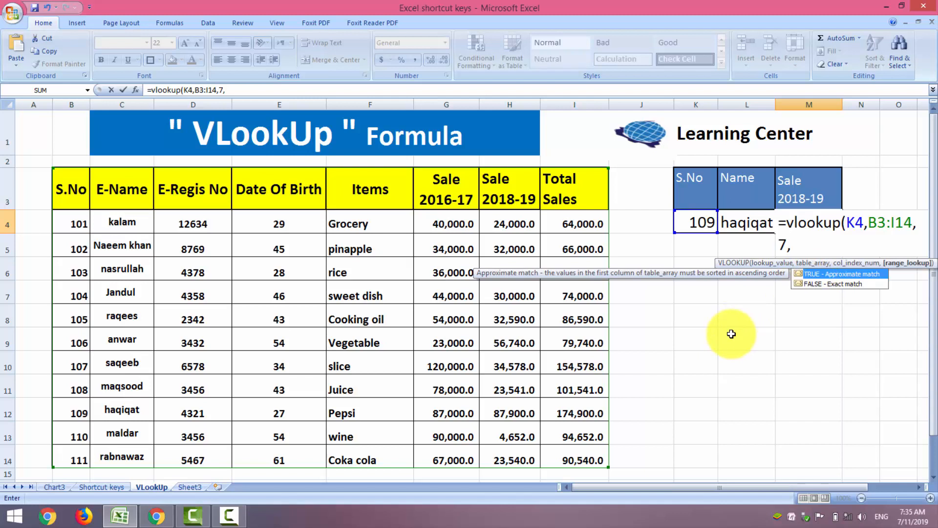
text(0)
text())
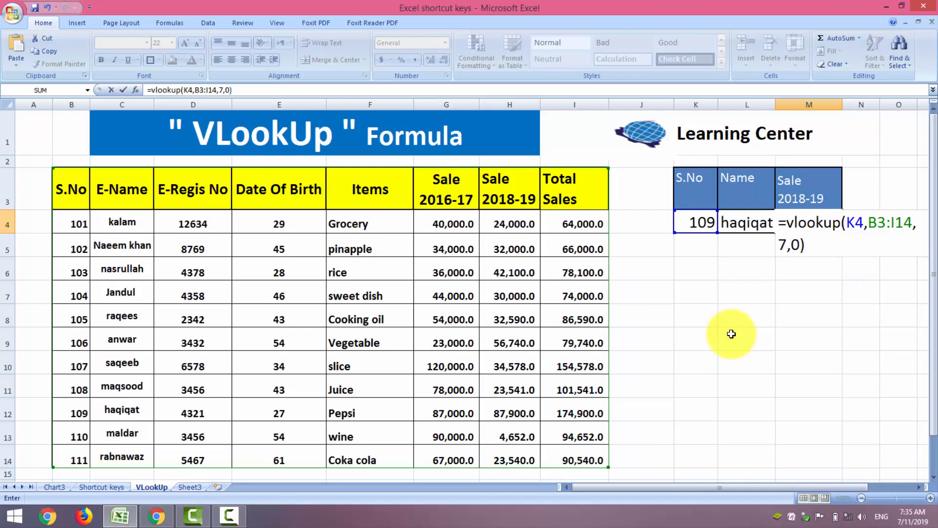
key(Return)
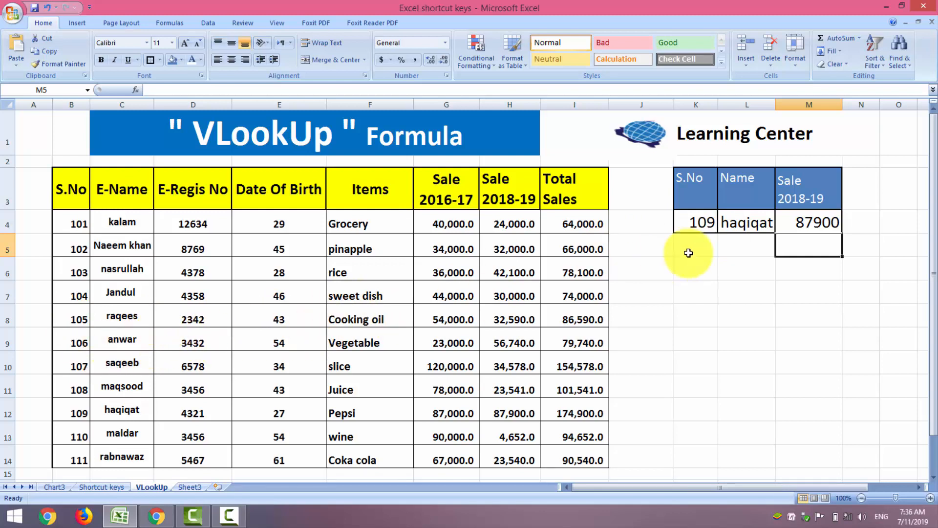
Step: Set the S.No lookup value in K4 to 105 to test both lookup formulas
click(690, 225)
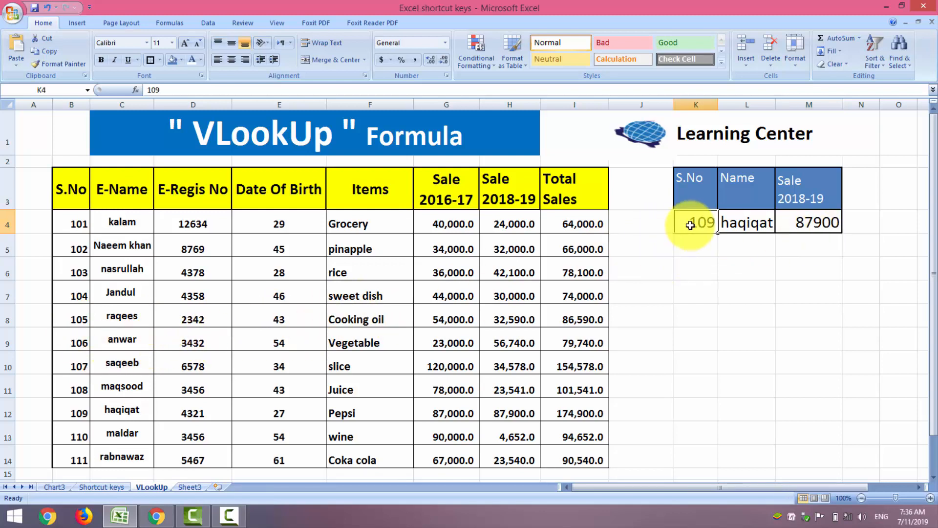
text(10)
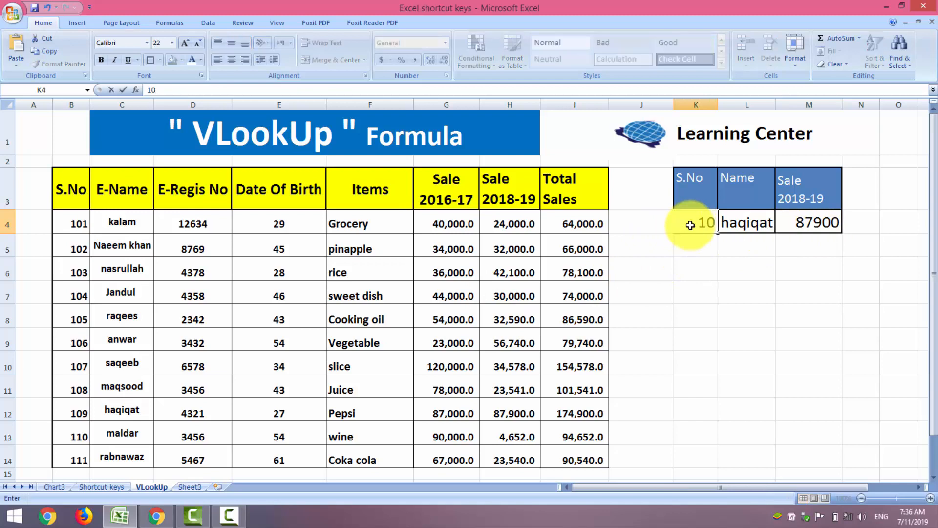
text(5)
key(Tab)
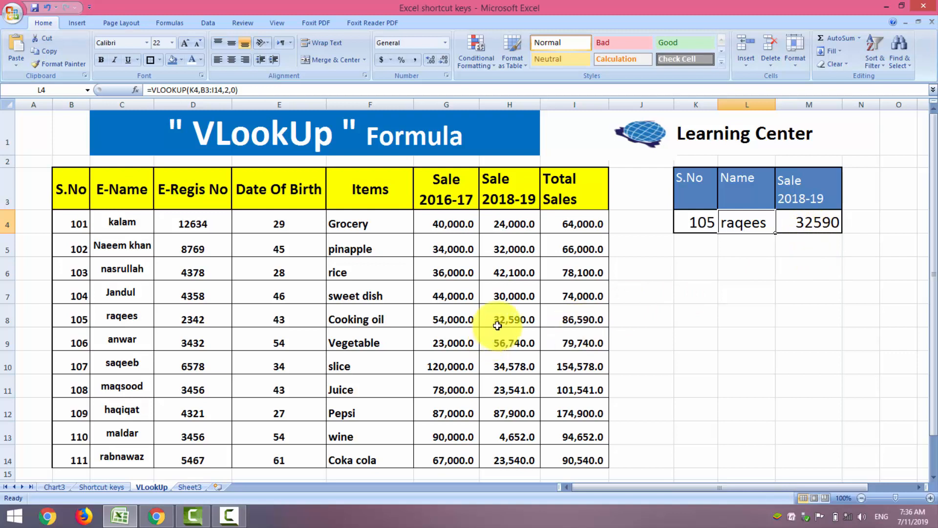
click(773, 364)
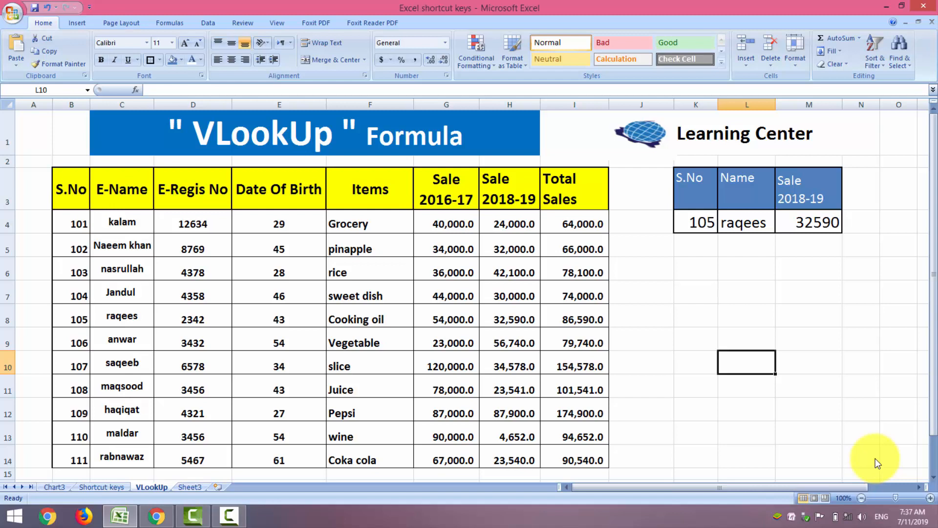
click(738, 218)
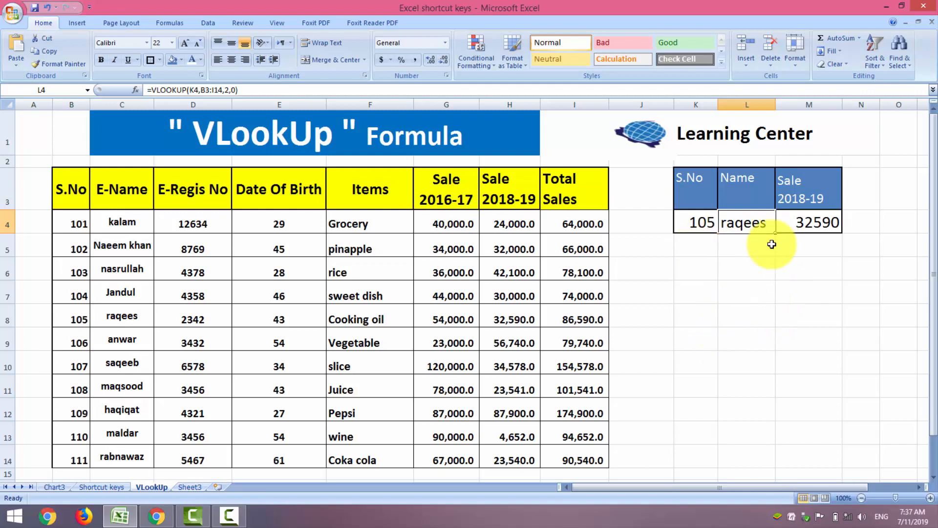
Step: Review the VLOOKUP formula in the Sale 2018-19 cell M4 and leave it as it is
double_click(782, 226)
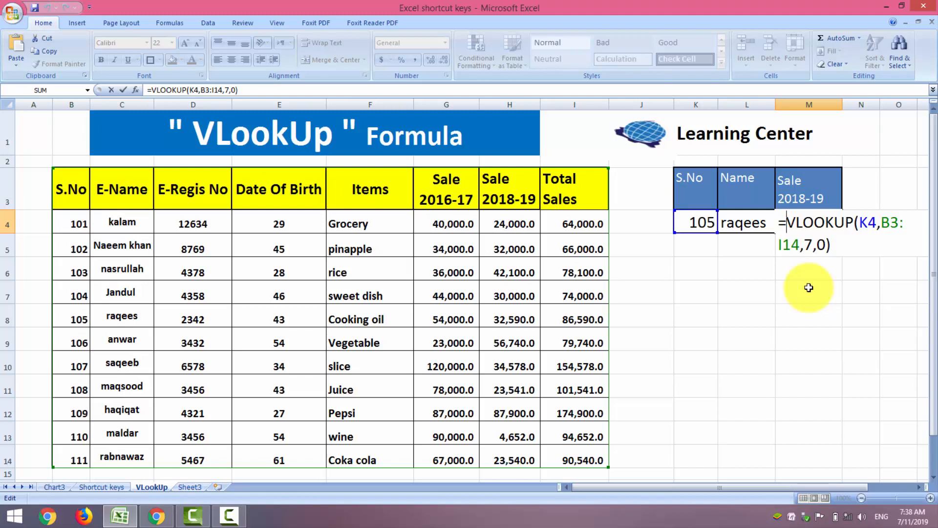
click(846, 244)
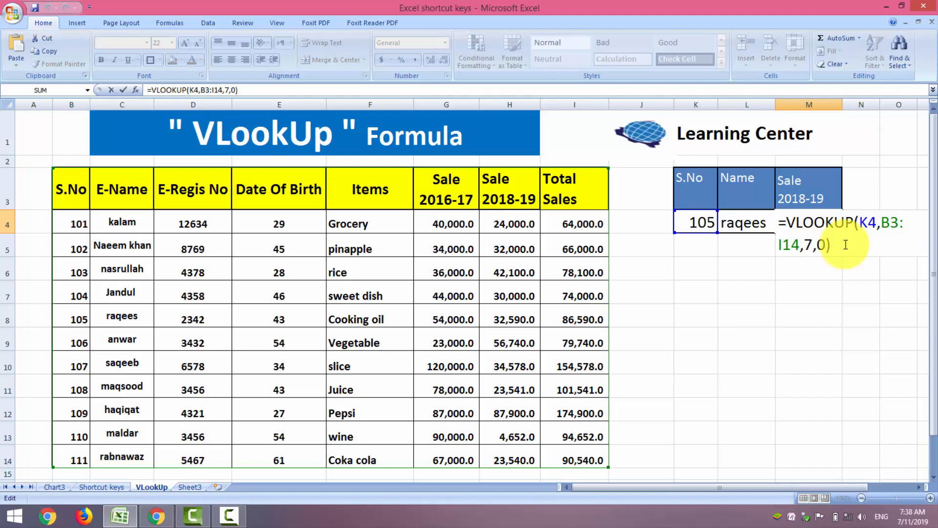
key(Return)
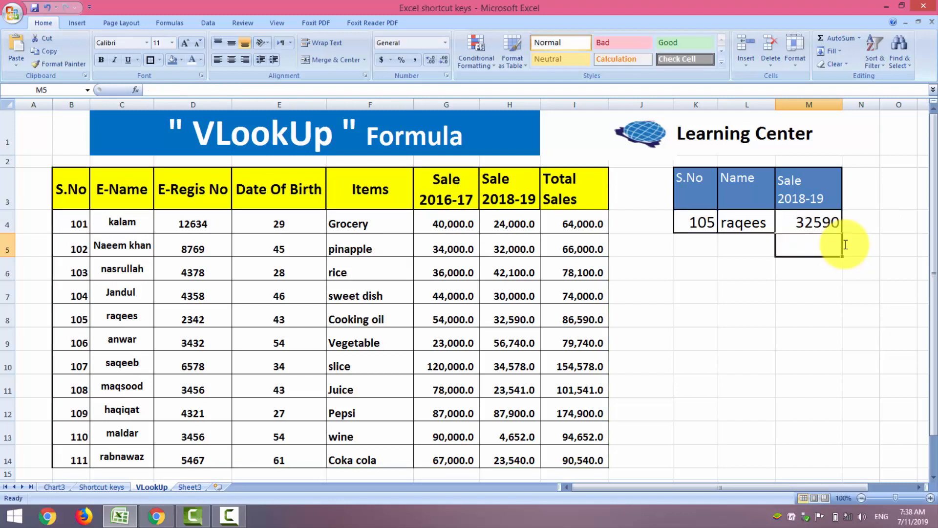
Step: Set the S.No lookup value in K4 to 110 to test the name and sale lookups with another record
click(699, 226)
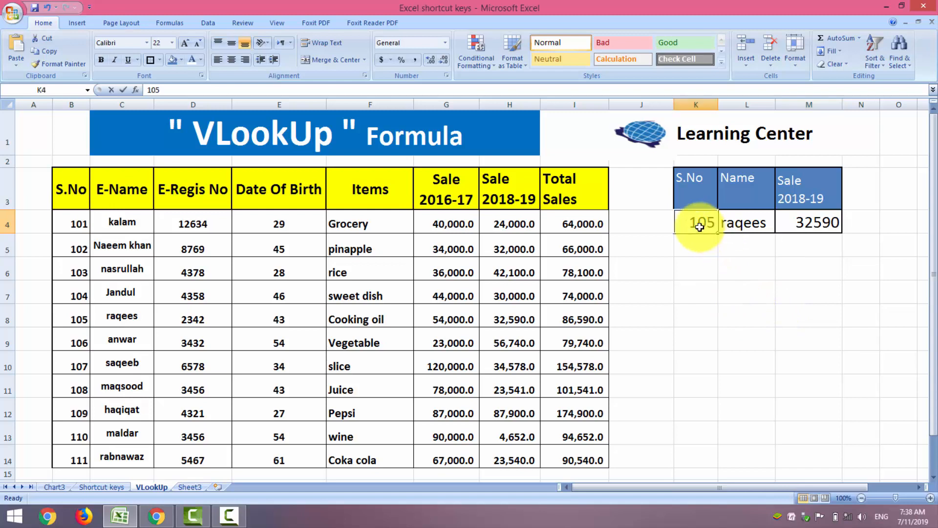
text(110)
key(Tab)
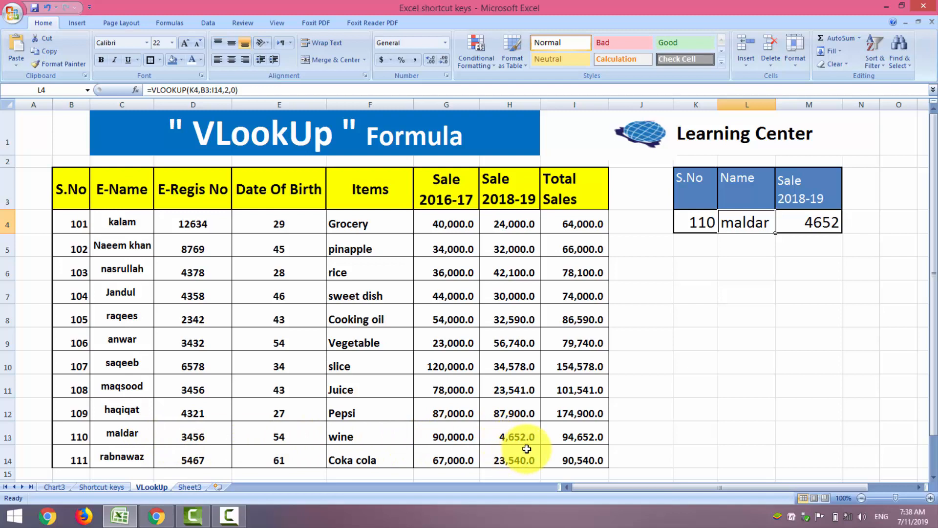
click(724, 355)
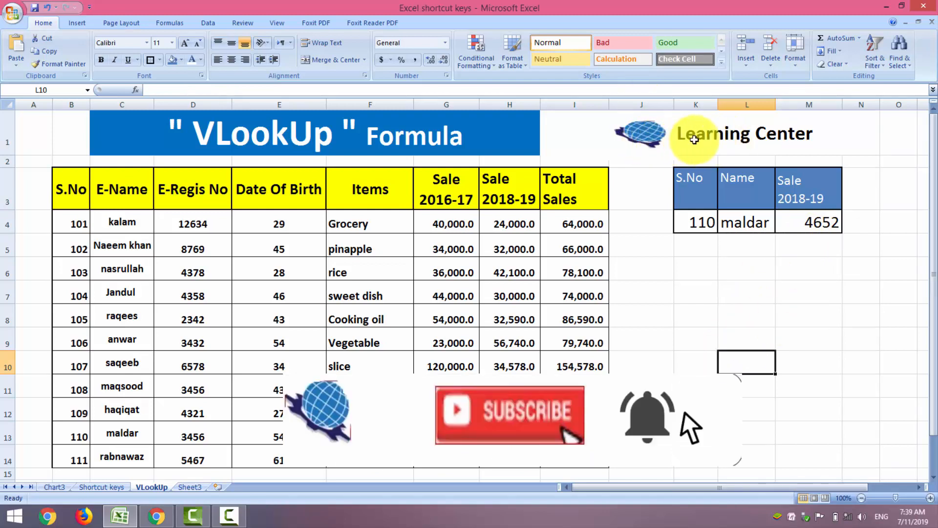
click(724, 339)
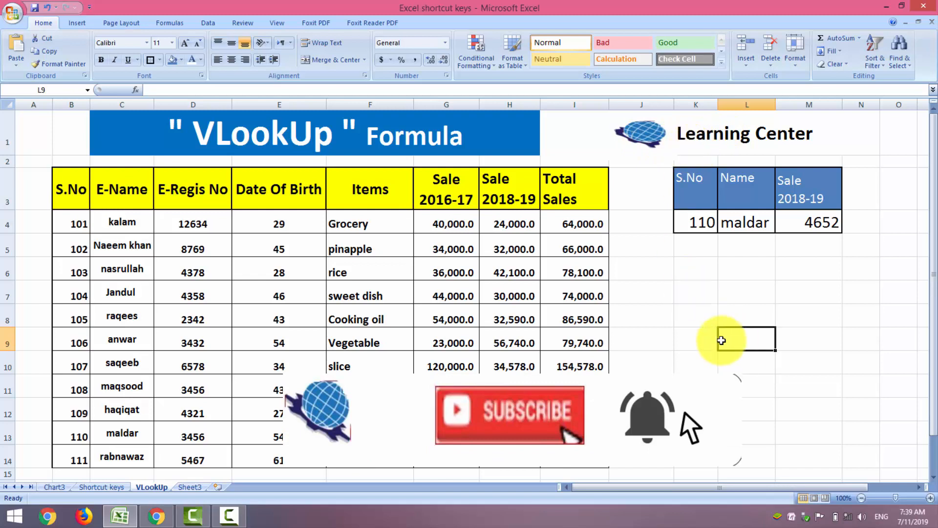